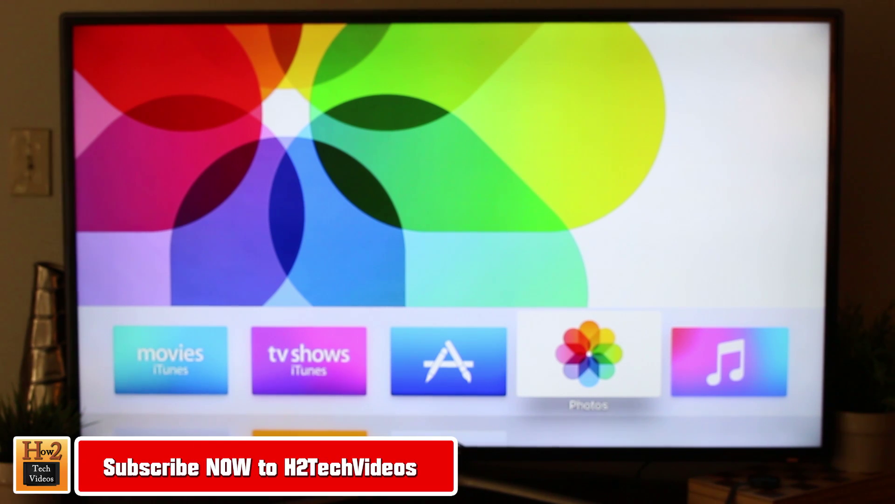
# Step: Move focus down from Photos to the Settings tile in the second app row
pyautogui.press('Down')
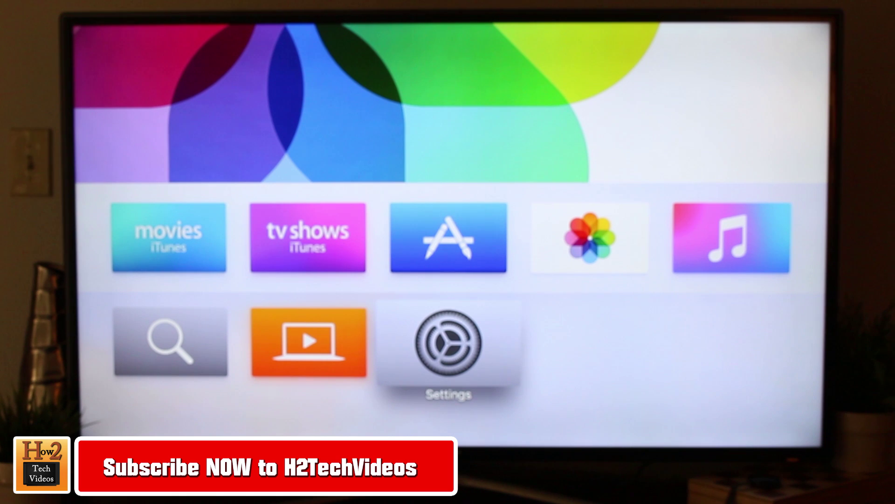
# Step: Open Settings and browse the categories, landing on System
pyautogui.press('Return')
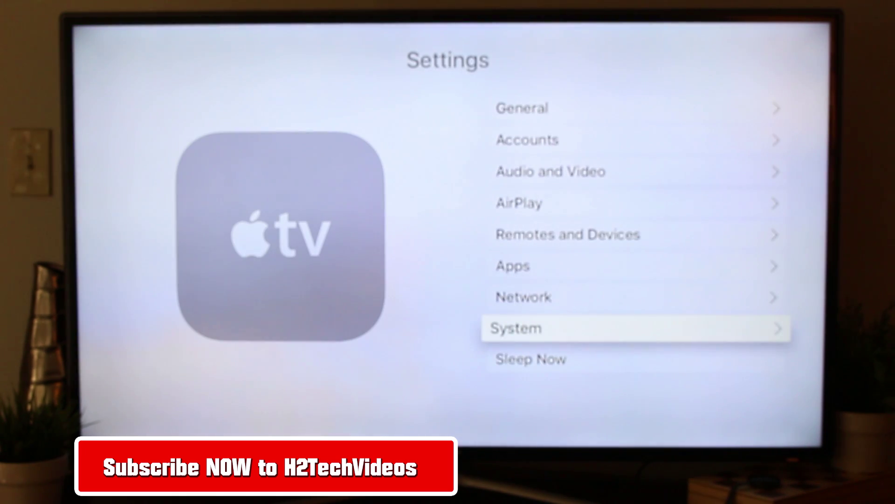
pyautogui.press('Up')
pyautogui.press('Up')
pyautogui.press('Up')
pyautogui.press('Up')
pyautogui.press('Up')
pyautogui.press('Down')
pyautogui.press('Down')
pyautogui.press('Down')
pyautogui.press('Down')
pyautogui.press('Down')
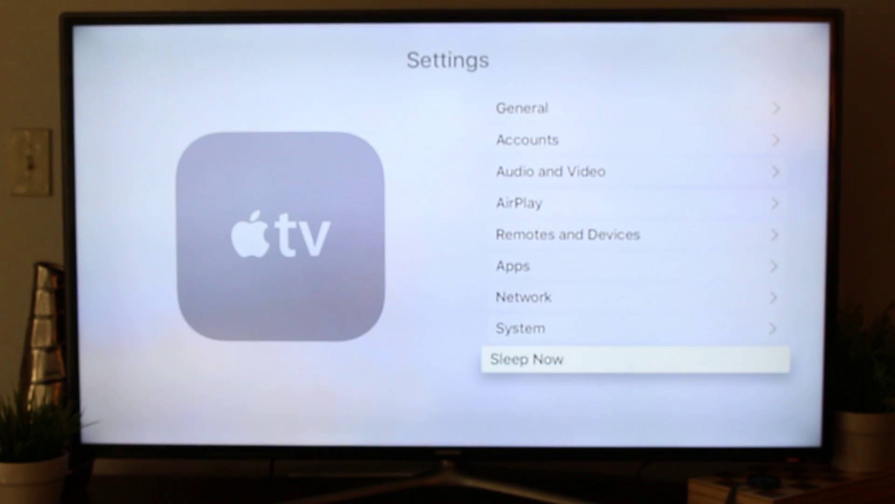
pyautogui.press('Up')
# Step: Open System and select Reset under Maintenance
pyautogui.press('Return')
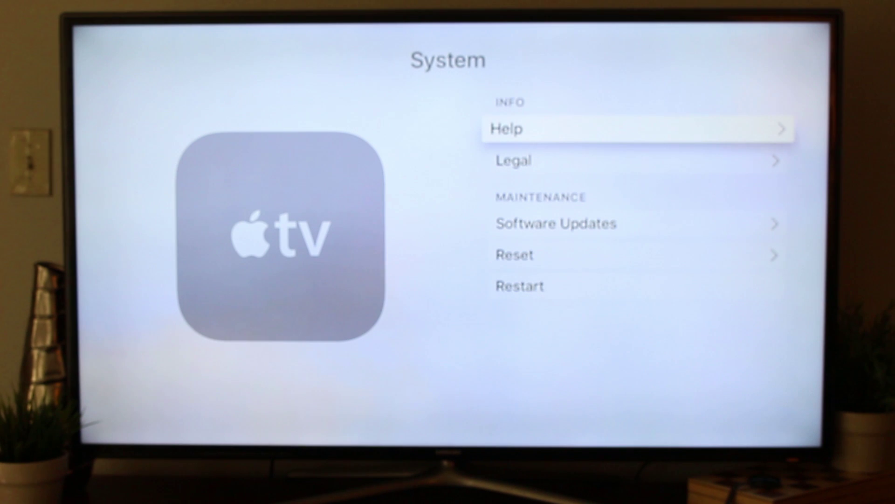
pyautogui.press('Down')
pyautogui.press('Down')
pyautogui.press('Down')
pyautogui.press('Down')
pyautogui.press('Up')
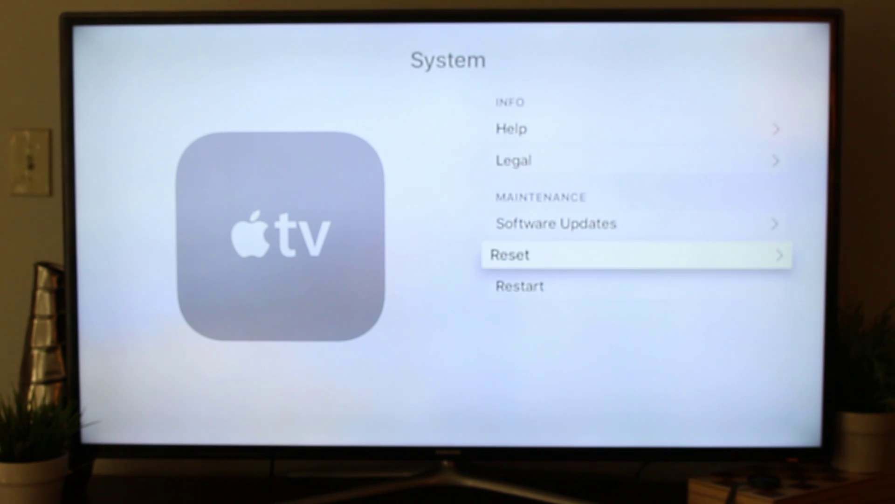
pyautogui.press('Return')
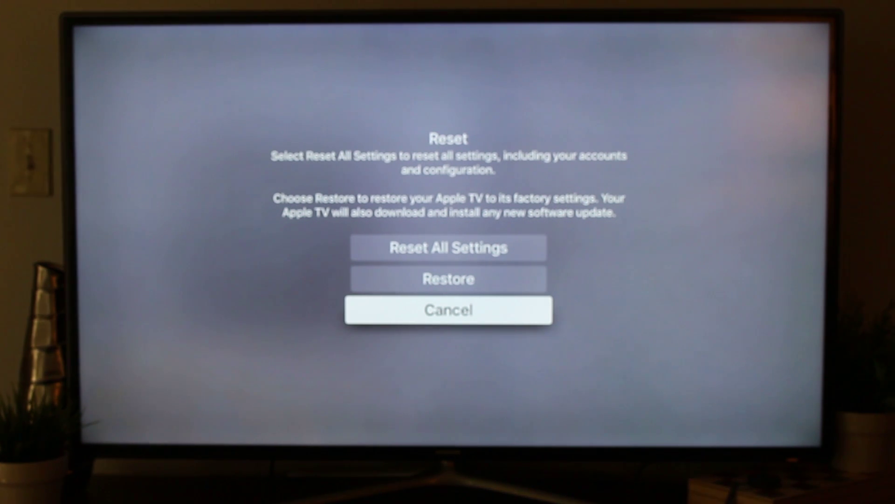
# Step: Move focus between Reset All Settings and Restore without selecting either
pyautogui.press('Up')
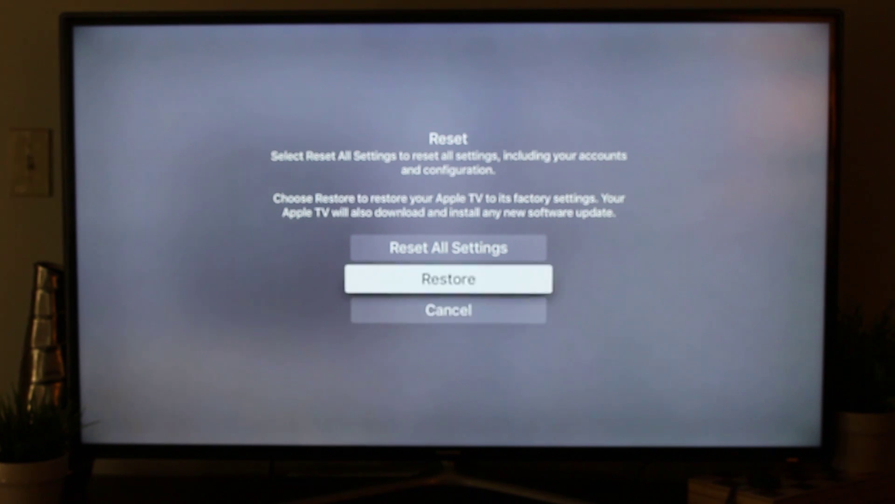
pyautogui.press('Up')
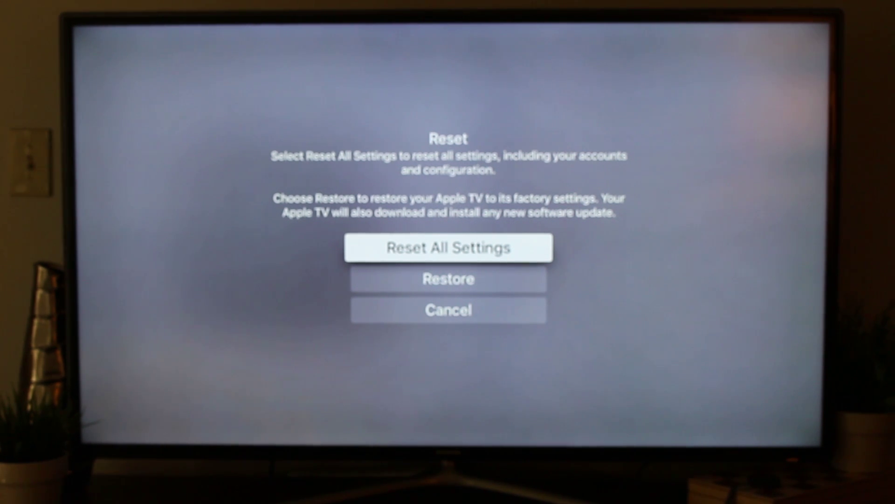
pyautogui.press('Down')
pyautogui.press('Down')
pyautogui.press('Up')
pyautogui.press('Up')
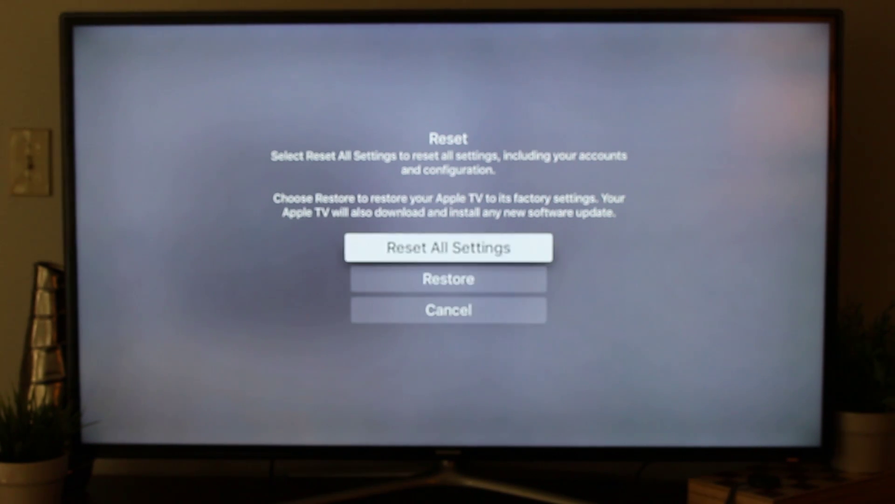
pyautogui.press('Down')
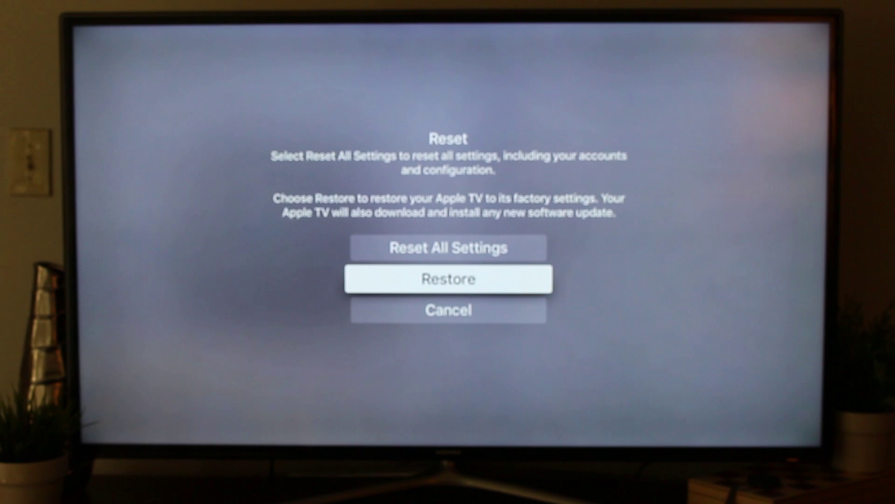
pyautogui.press('Up')
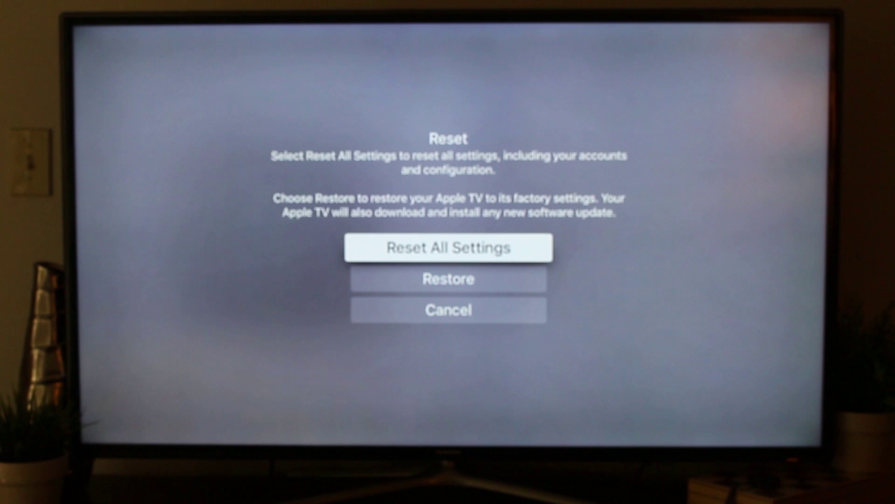
# Step: Back out of the Reset screen and System to the main Settings list
pyautogui.press('Escape')
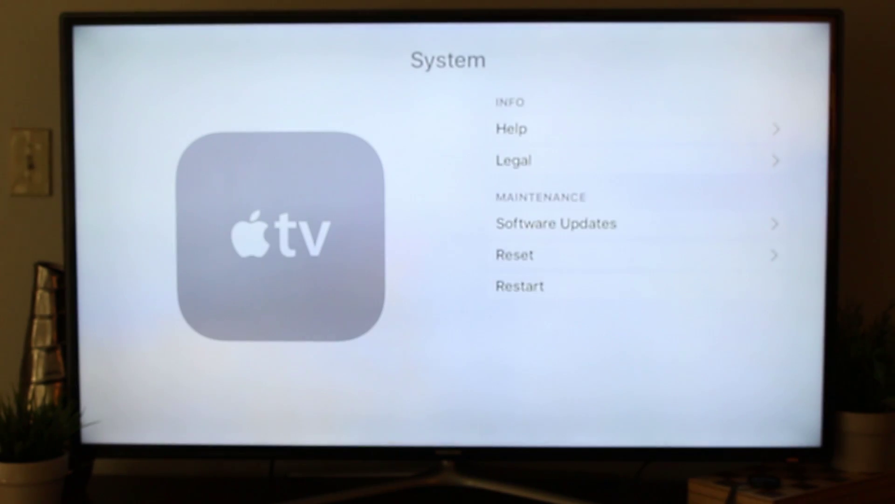
pyautogui.press('Escape')
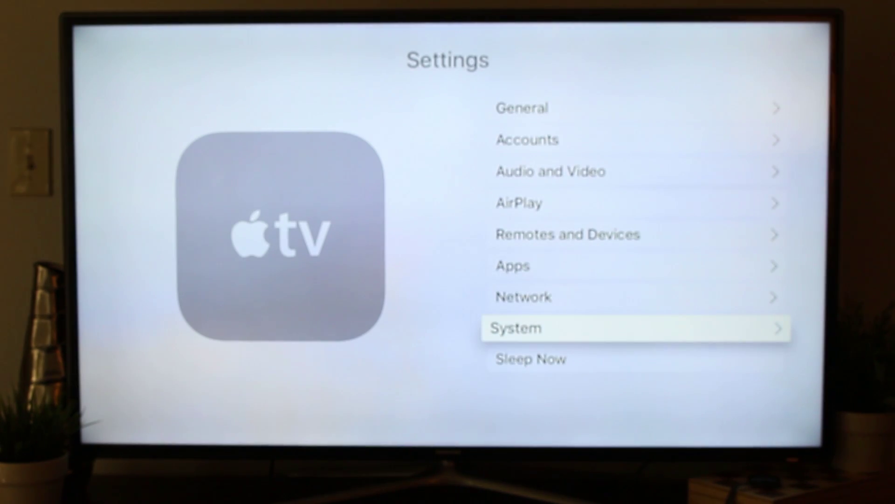